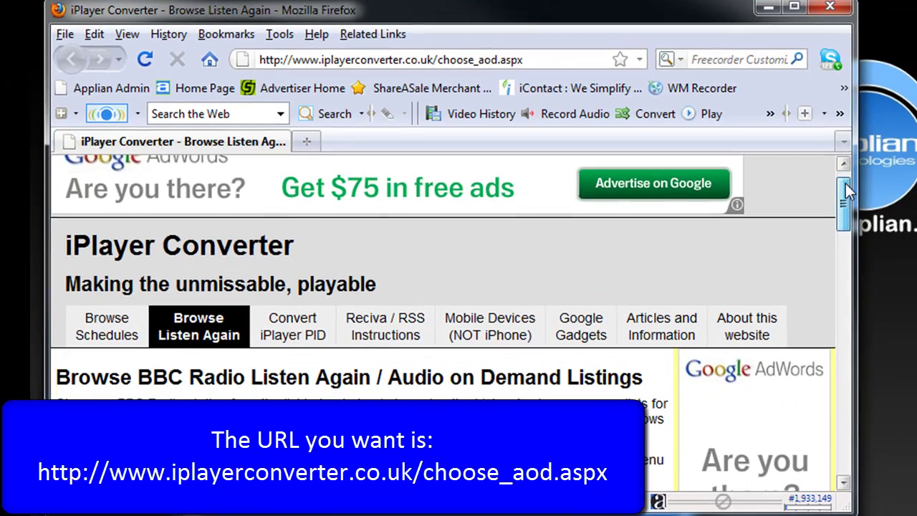
# Step: Open the BBC Radio 2 Listen Again listings from the National Radio stations and go down to the programme table
pyautogui.scroll(-1, 847, 190)
pyautogui.moveTo(847, 190); pyautogui.dragTo(871, 228)
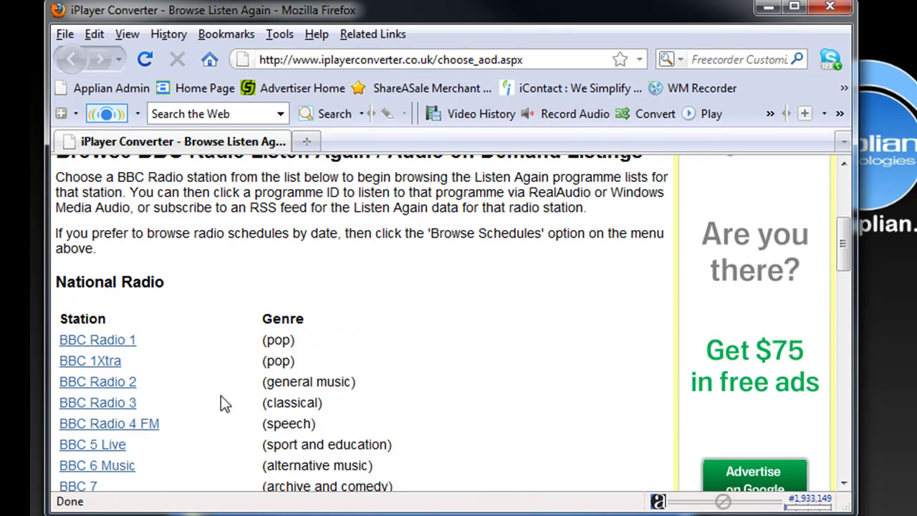
pyautogui.click(101, 382)
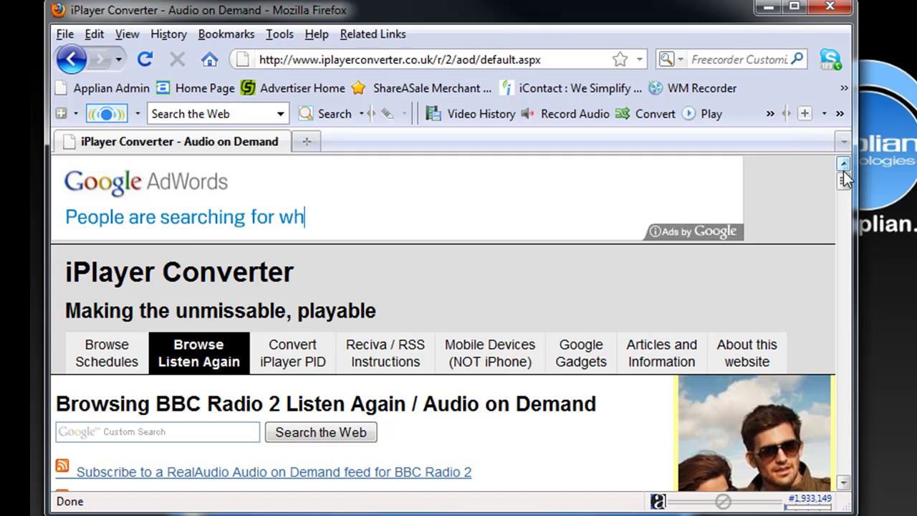
pyautogui.moveTo(845, 174); pyautogui.dragTo(844, 201)
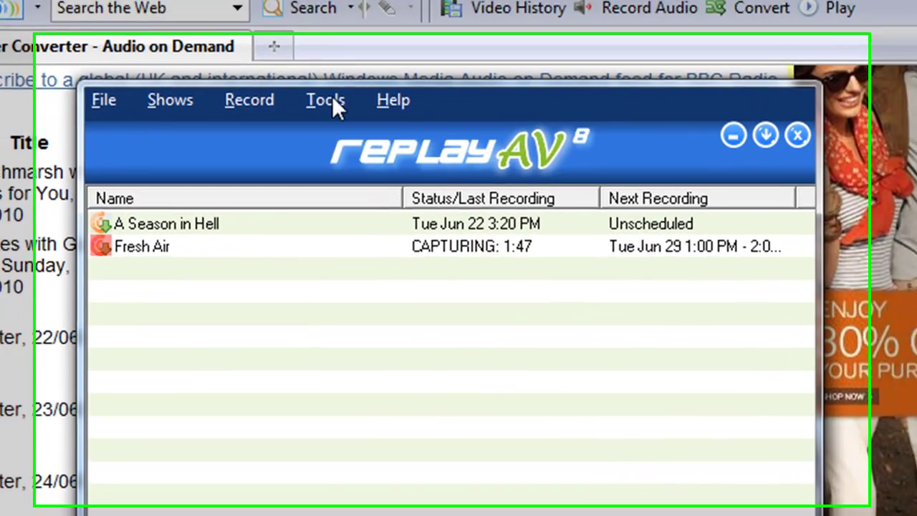
# Step: Switch to Replay AV and start the URL Finder, moving its window out of the way
pyautogui.click(286, 179)
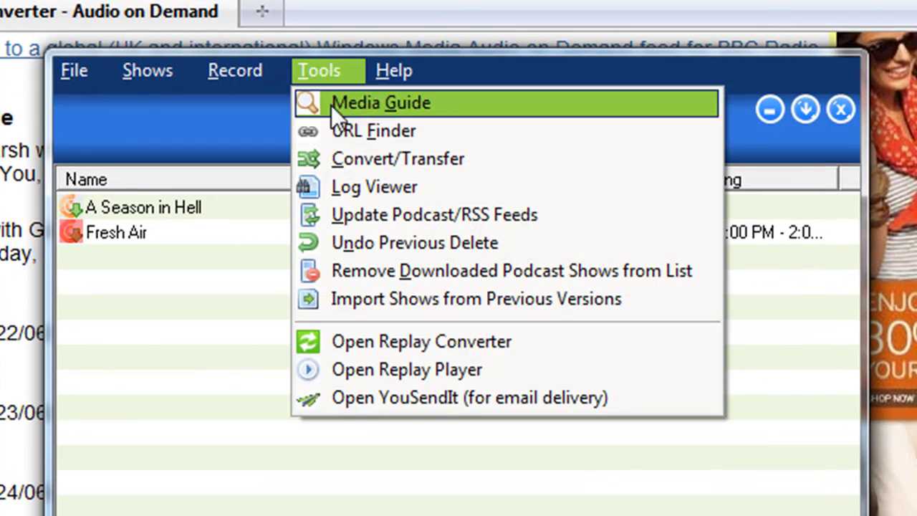
pyautogui.click(334, 131)
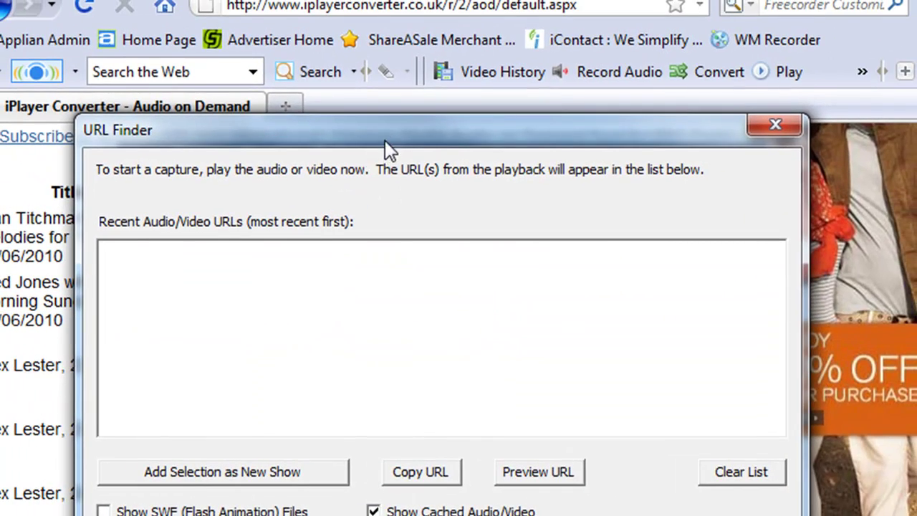
pyautogui.moveTo(385, 142); pyautogui.dragTo(403, 71)
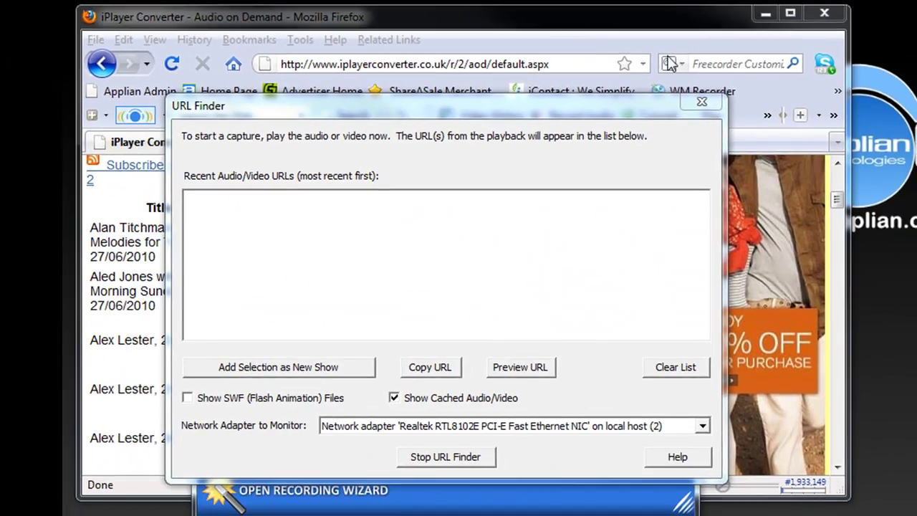
# Step: Switch back to Firefox and open the WMA stream of the Alex Lester show dated 24/06/2010
pyautogui.click(779, 115)
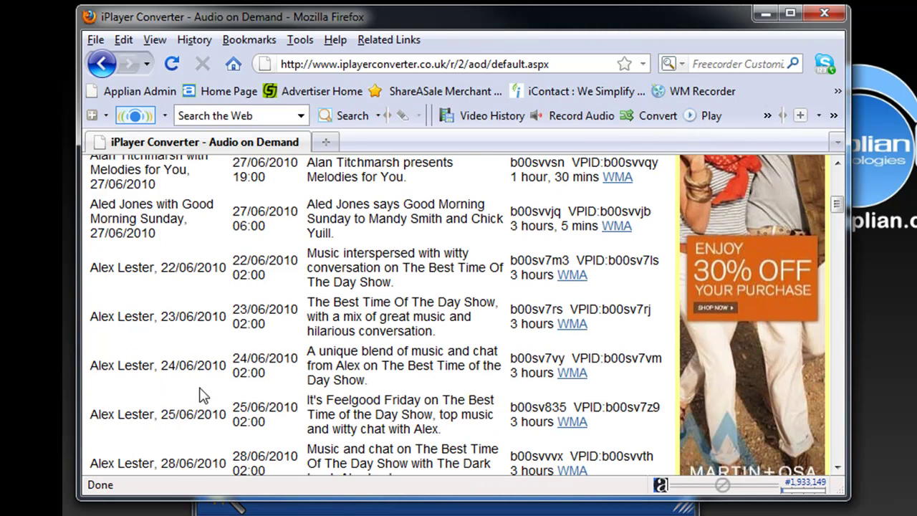
pyautogui.scroll(-2, 132, 404)
pyautogui.click(571, 374)
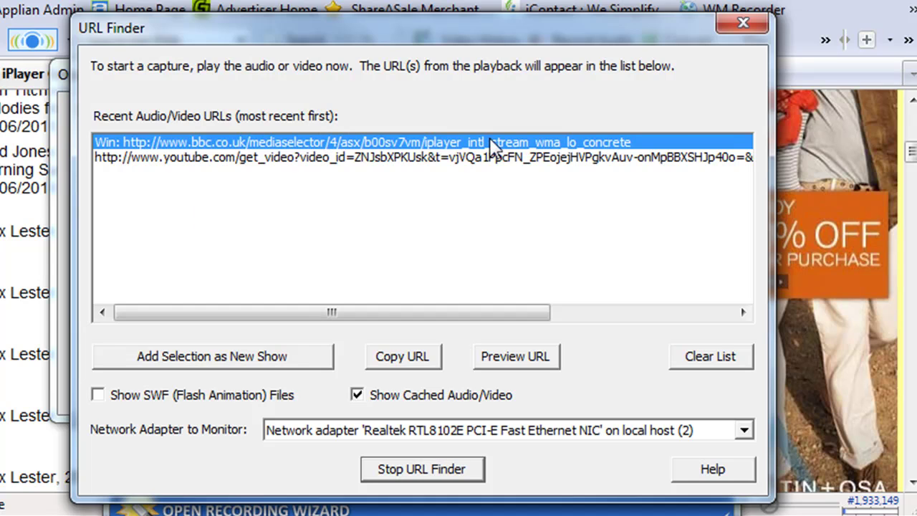
# Step: Add the captured bbc.co.uk b00sv7vm stream URL as a new show named "Alex Lester June 24"
pyautogui.click(236, 364)
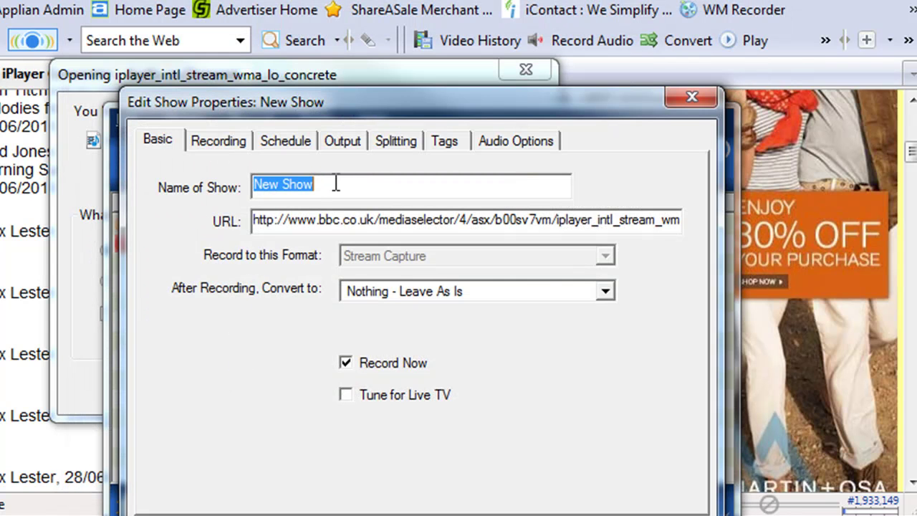
pyautogui.write('Alex Lester')
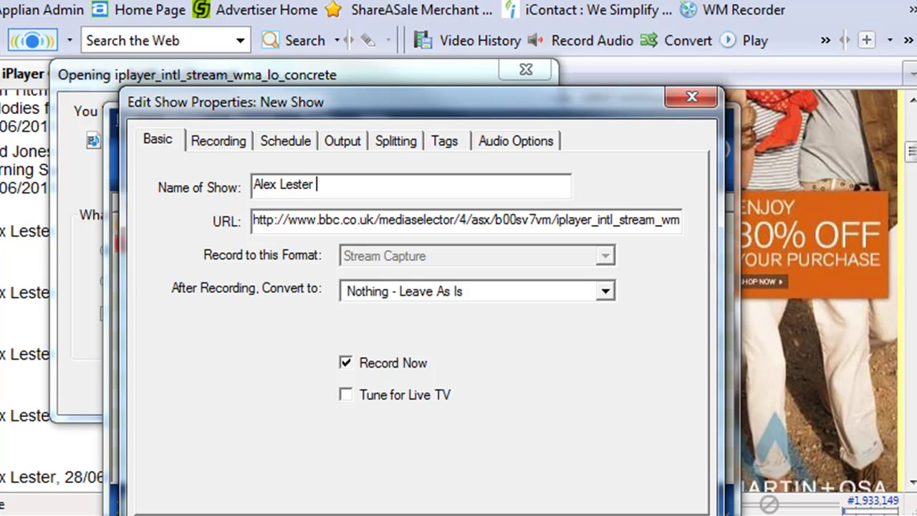
pyautogui.write(' June 24')
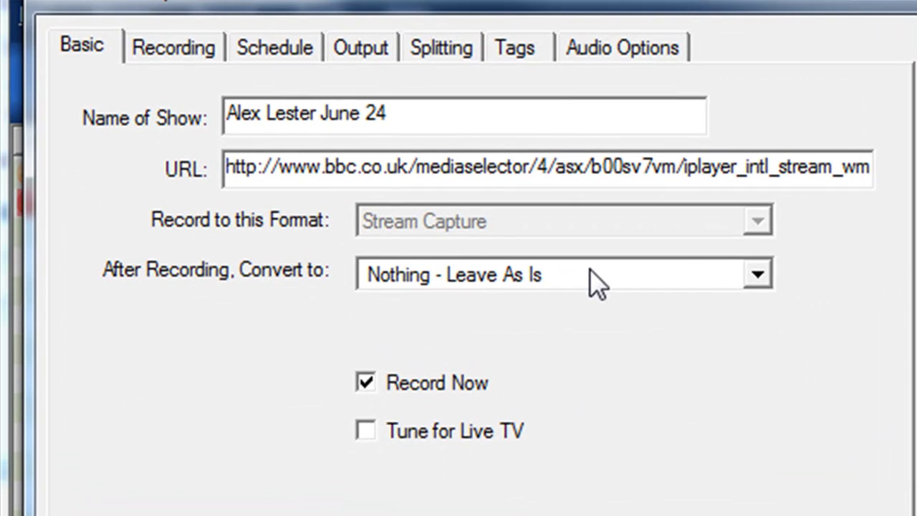
# Step: Set the show to convert to Audio - MP3 (64 Kbps) after recording
pyautogui.click(496, 294)
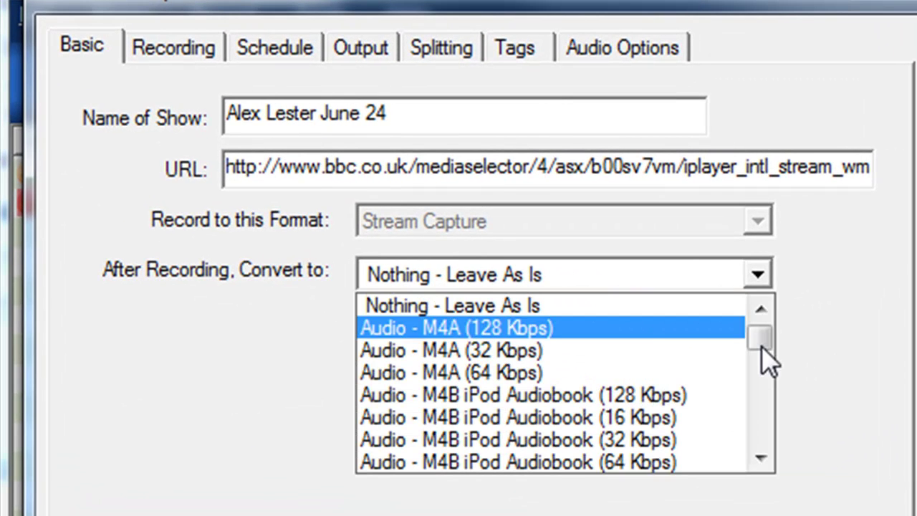
pyautogui.scroll(-3, 762, 346)
pyautogui.click(599, 350)
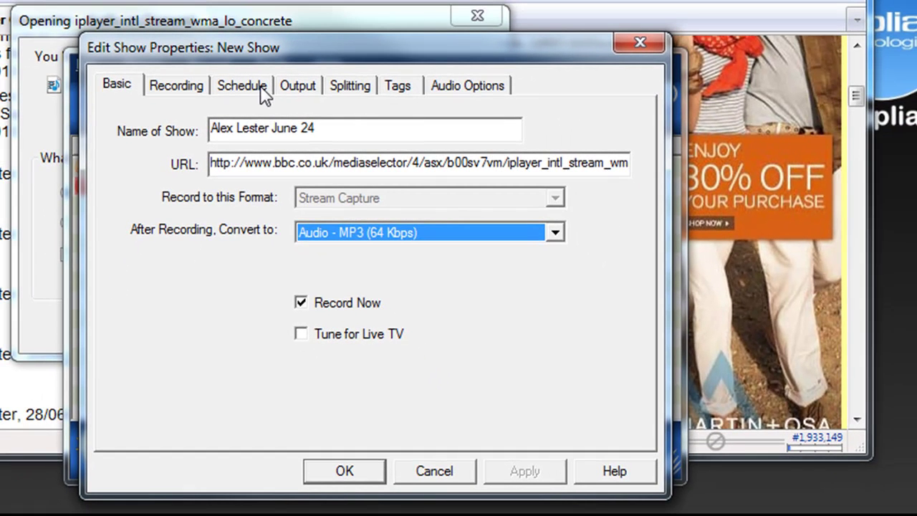
# Step: Review the new show's output options and confirm its properties to start recording
pyautogui.click(299, 86)
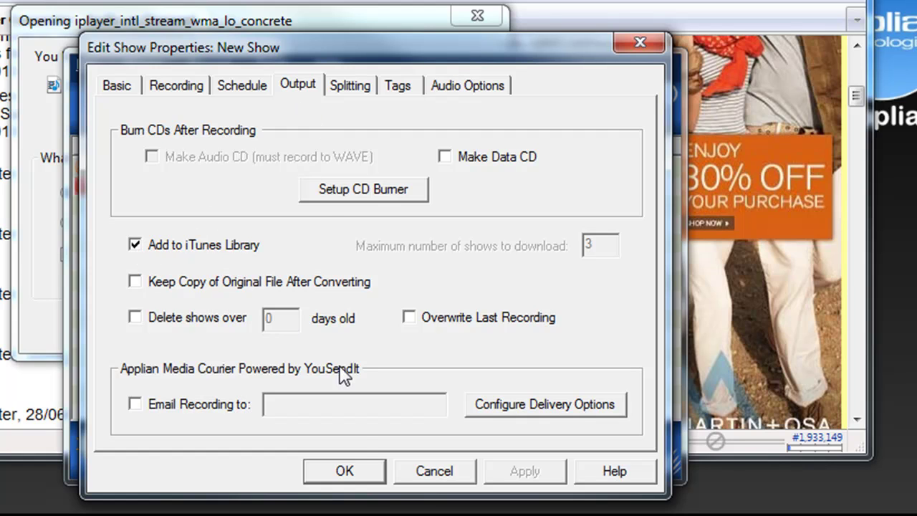
pyautogui.click(354, 466)
pyautogui.click(350, 478)
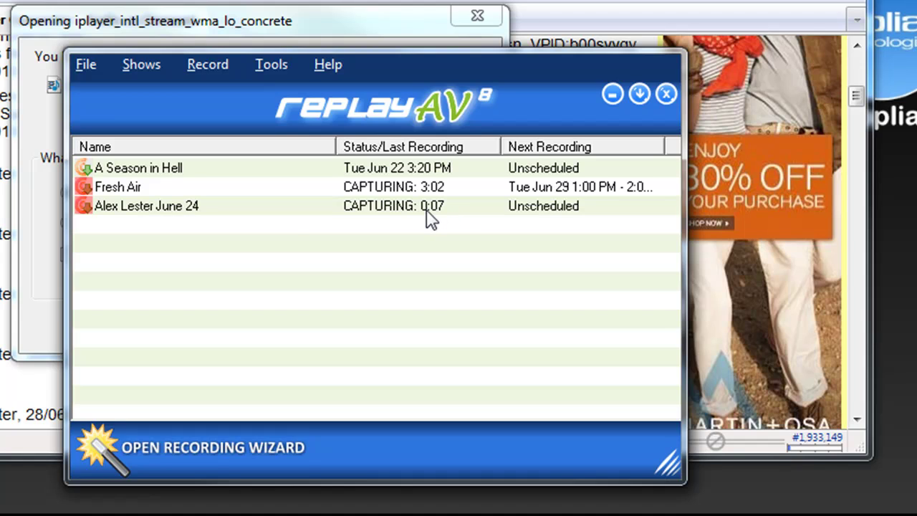
# Step: Tune to the station of the Alex Lester June 24 show to listen in, and close the tuner
pyautogui.rightClick(178, 209)
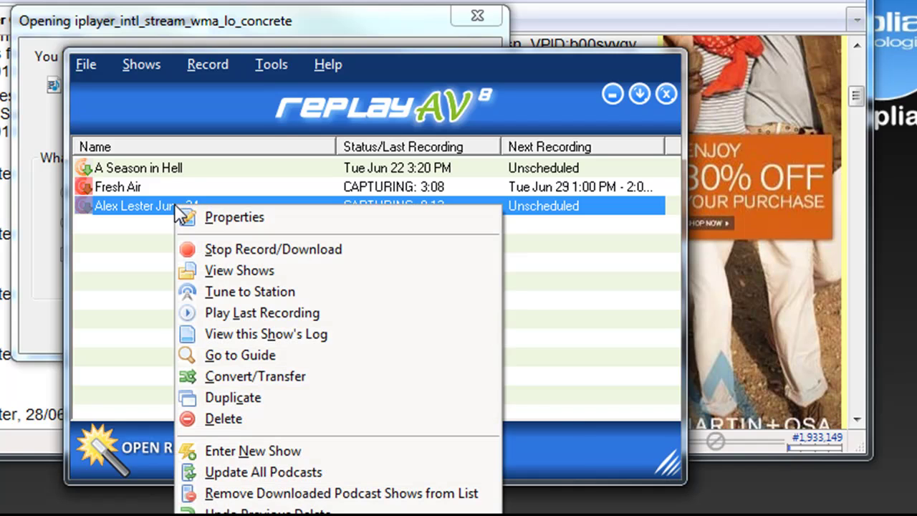
pyautogui.click(225, 291)
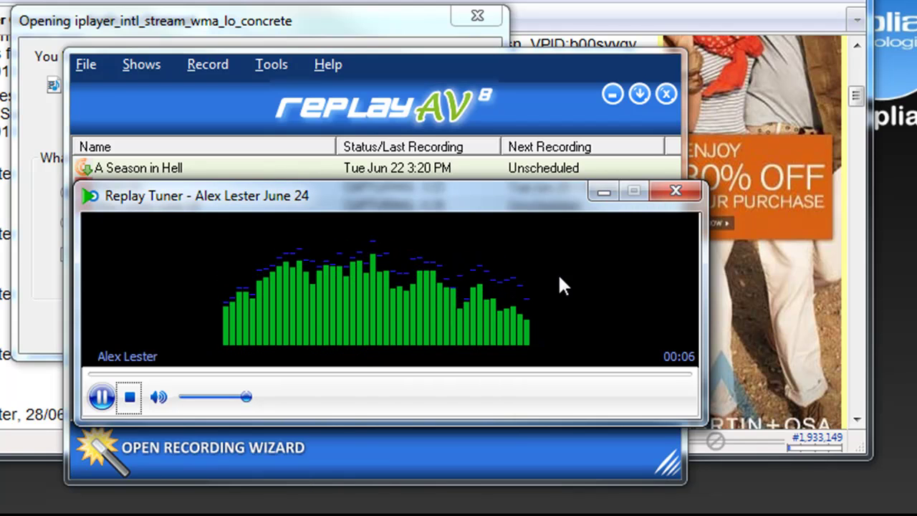
pyautogui.click(675, 191)
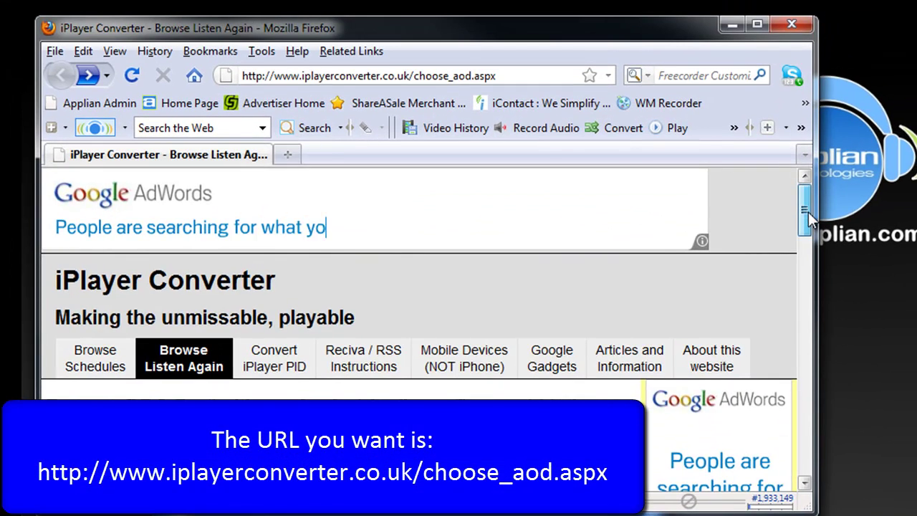
# Step: Open the BBC Radio 1 Listen Again listings in Firefox and start the URL Finder in Replay AV
pyautogui.moveTo(808, 212); pyautogui.dragTo(821, 298)
pyautogui.click(100, 202)
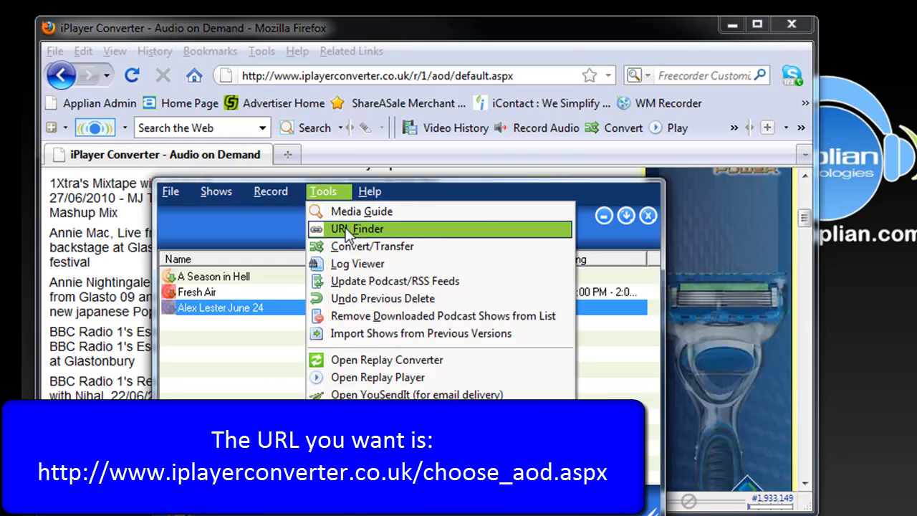
pyautogui.click(346, 229)
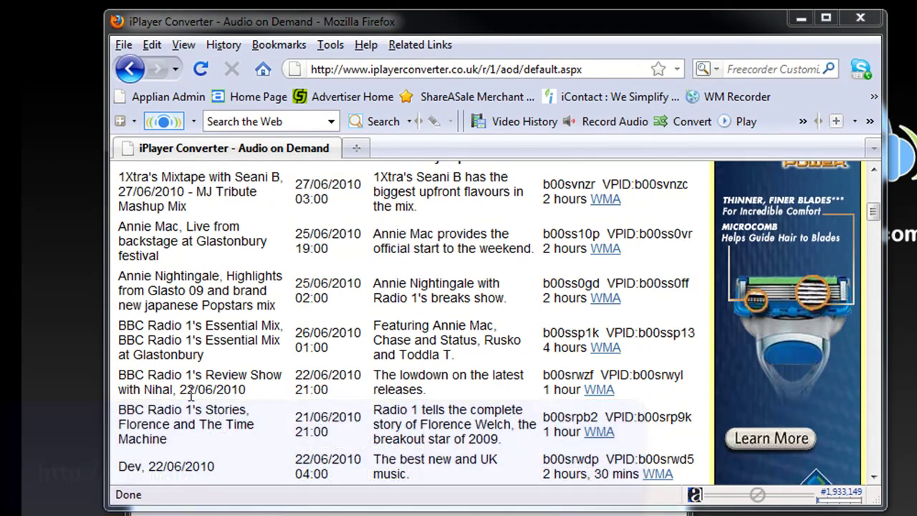
# Step: Open the WMA stream of BBC Radio 1's Review Show dated 22/06/2010 and add its b00srwyl URL as a new show
pyautogui.click(599, 390)
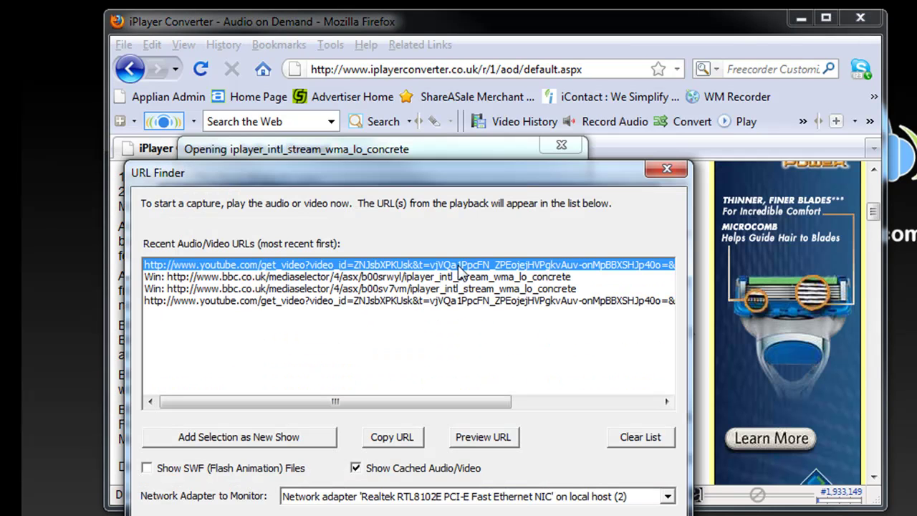
pyautogui.click(274, 278)
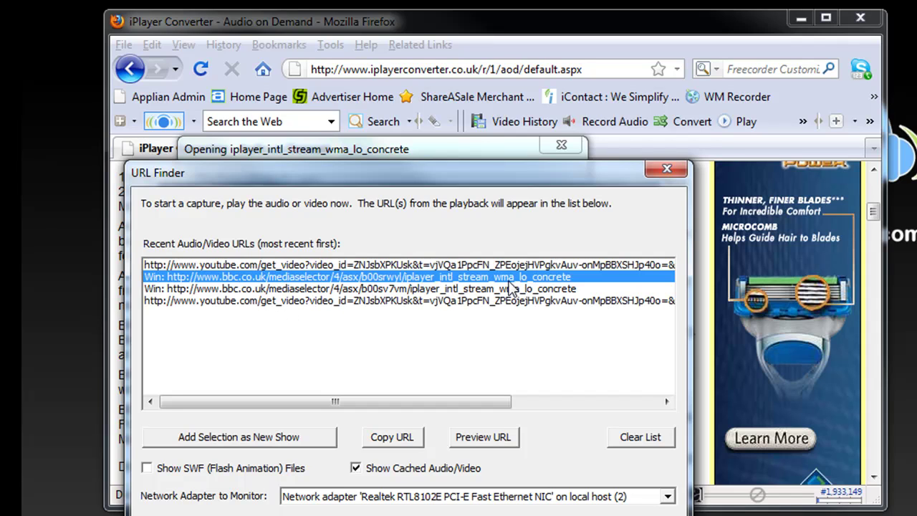
pyautogui.click(264, 439)
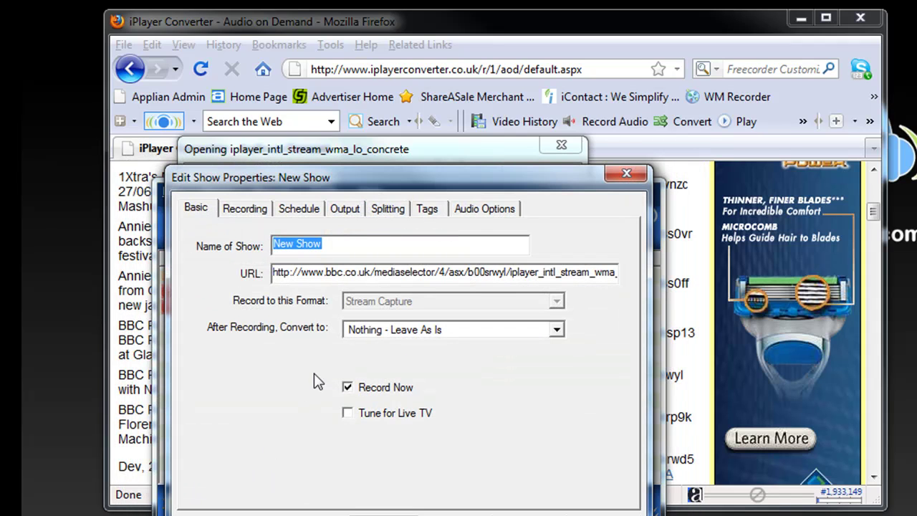
# Step: Name the show "Radio 1 Review Show" and start recording it with conversion to Audio - MP3 (64 Kbps)
pyautogui.write('Radio 1')
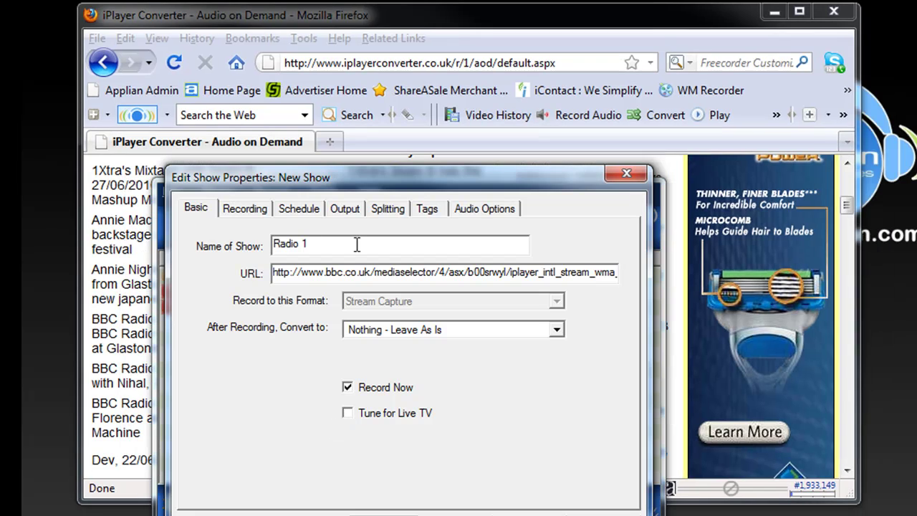
pyautogui.write(' Review Show')
pyautogui.click(556, 329)
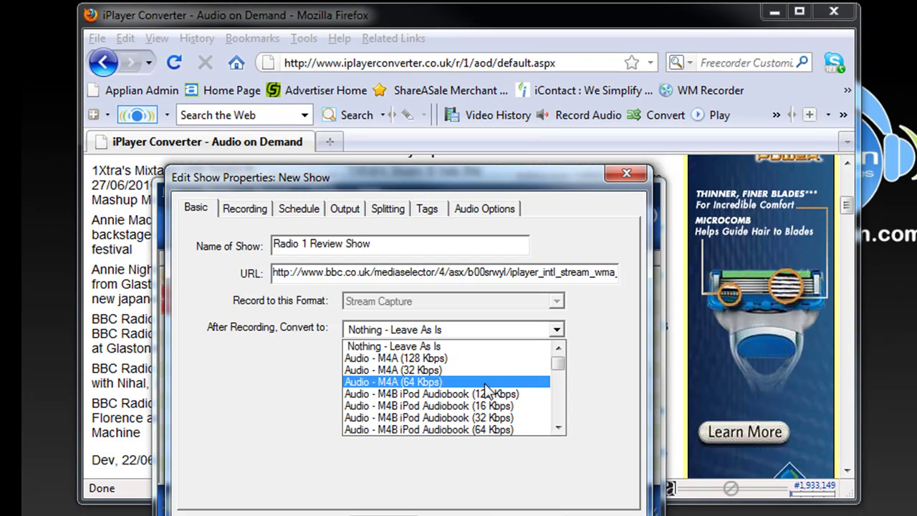
pyautogui.moveTo(557, 353); pyautogui.dragTo(564, 377)
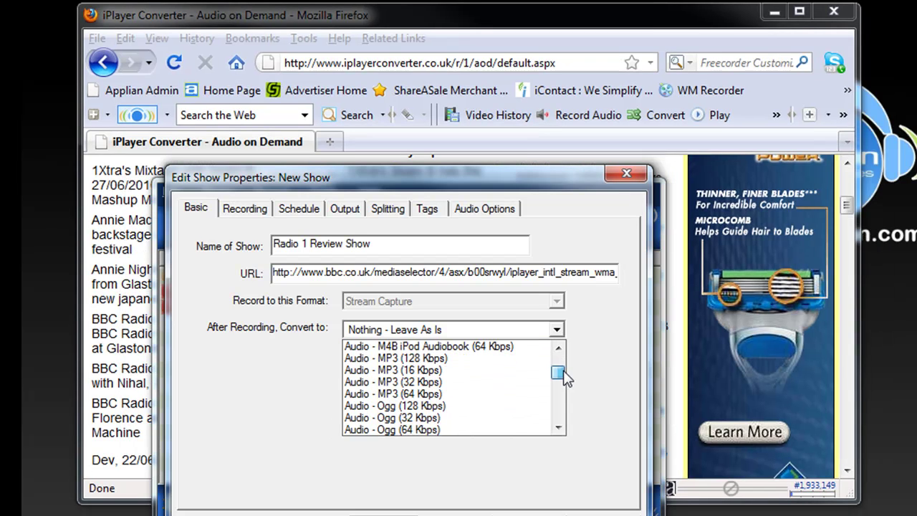
pyautogui.click(511, 394)
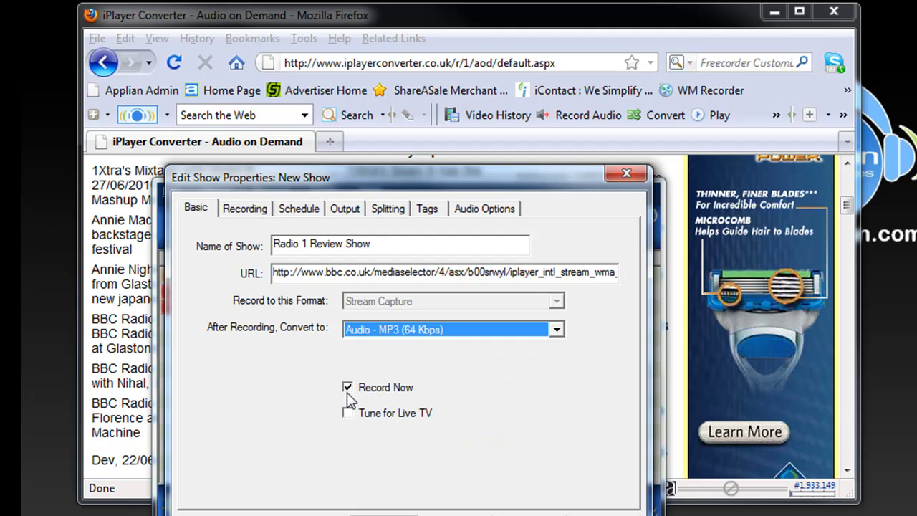
pyautogui.press('Return')
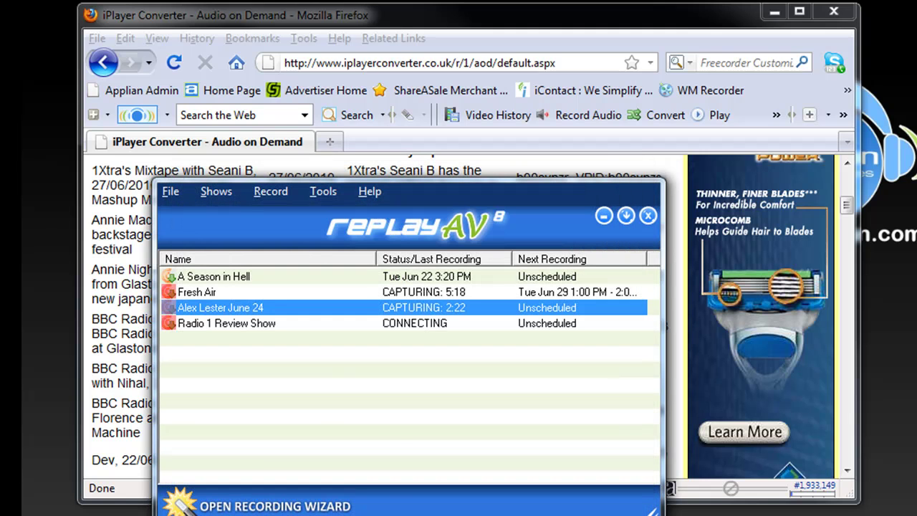
# Step: Tune to the station of the Radio 1 Review Show recording to listen in, and close the tuner
pyautogui.click(411, 324)
pyautogui.rightClick(411, 324)
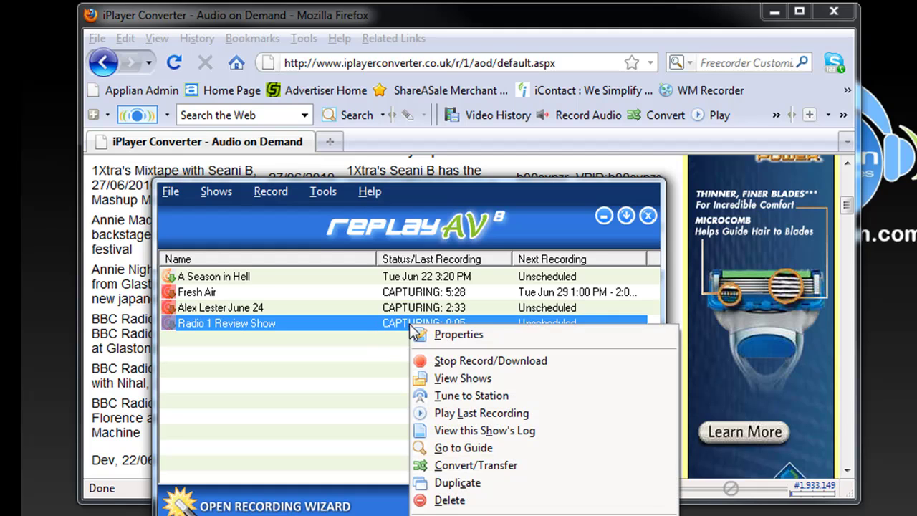
pyautogui.click(463, 396)
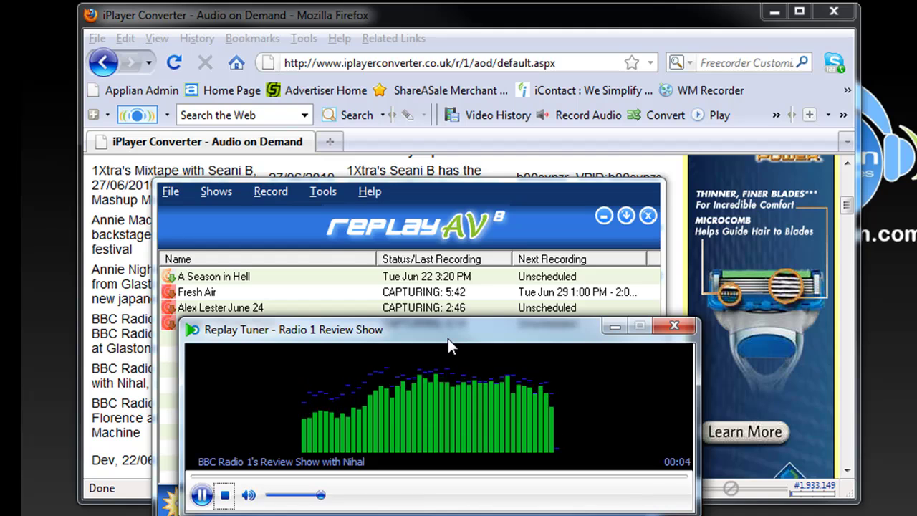
pyautogui.hotkey('alt', 'F4')
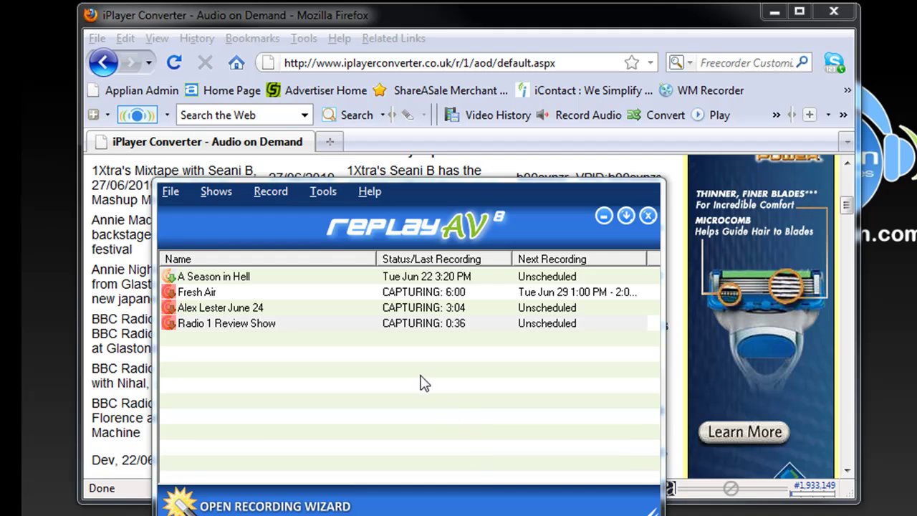
pyautogui.click(582, 23)
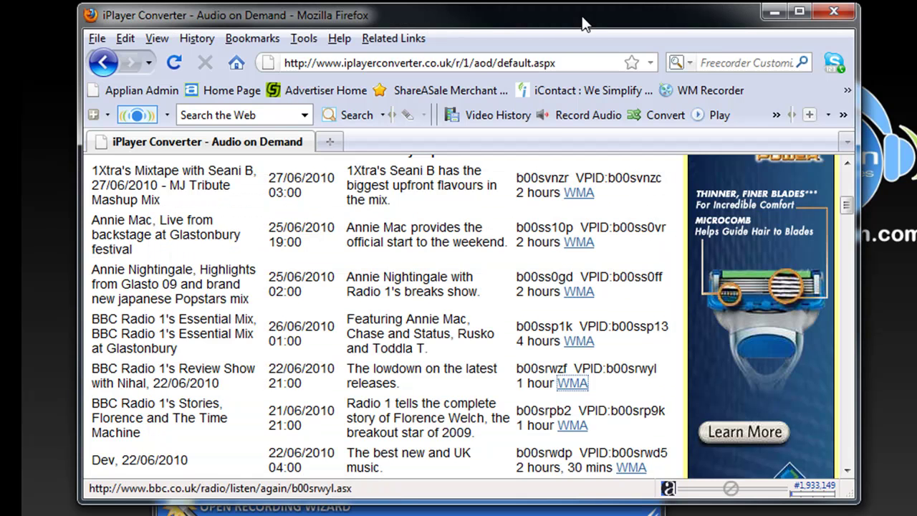
pyautogui.click(473, 507)
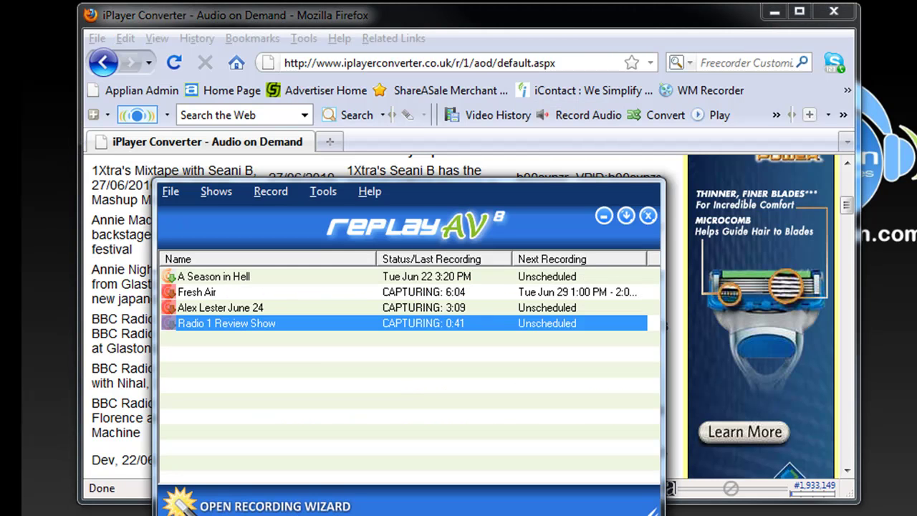